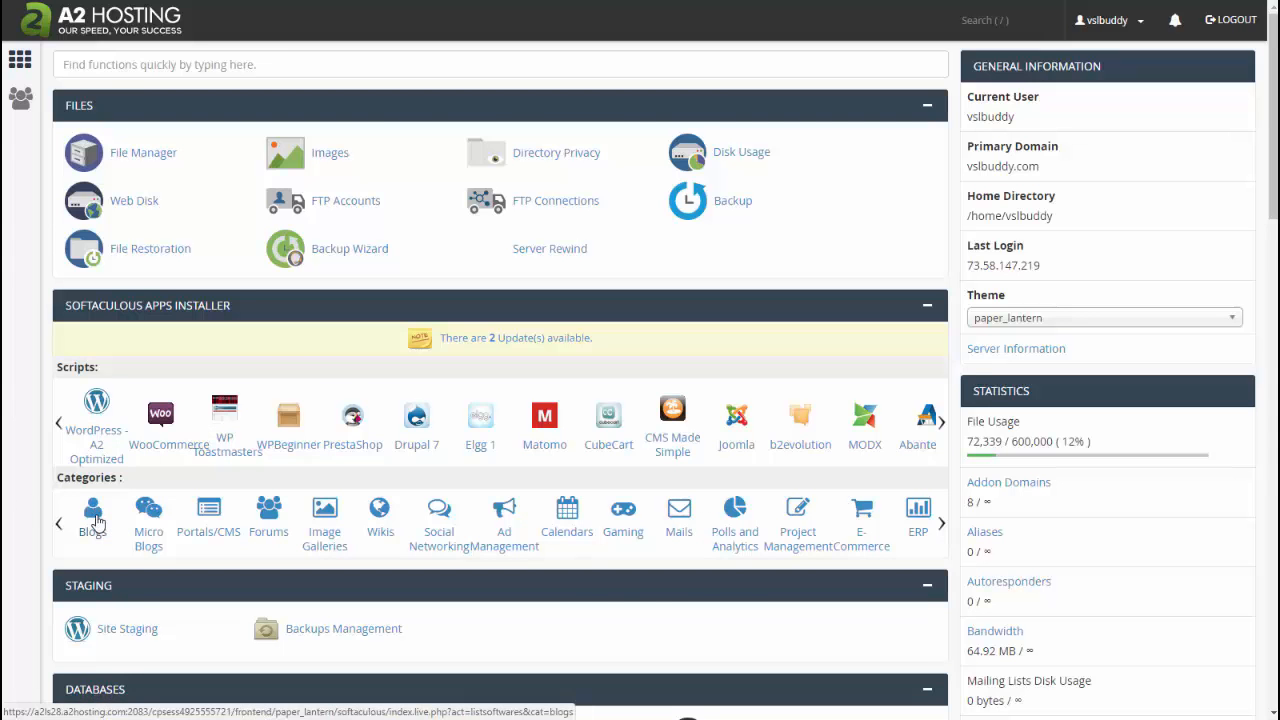
Step: Open the WordPress installation form from the Blogs category
click(93, 515)
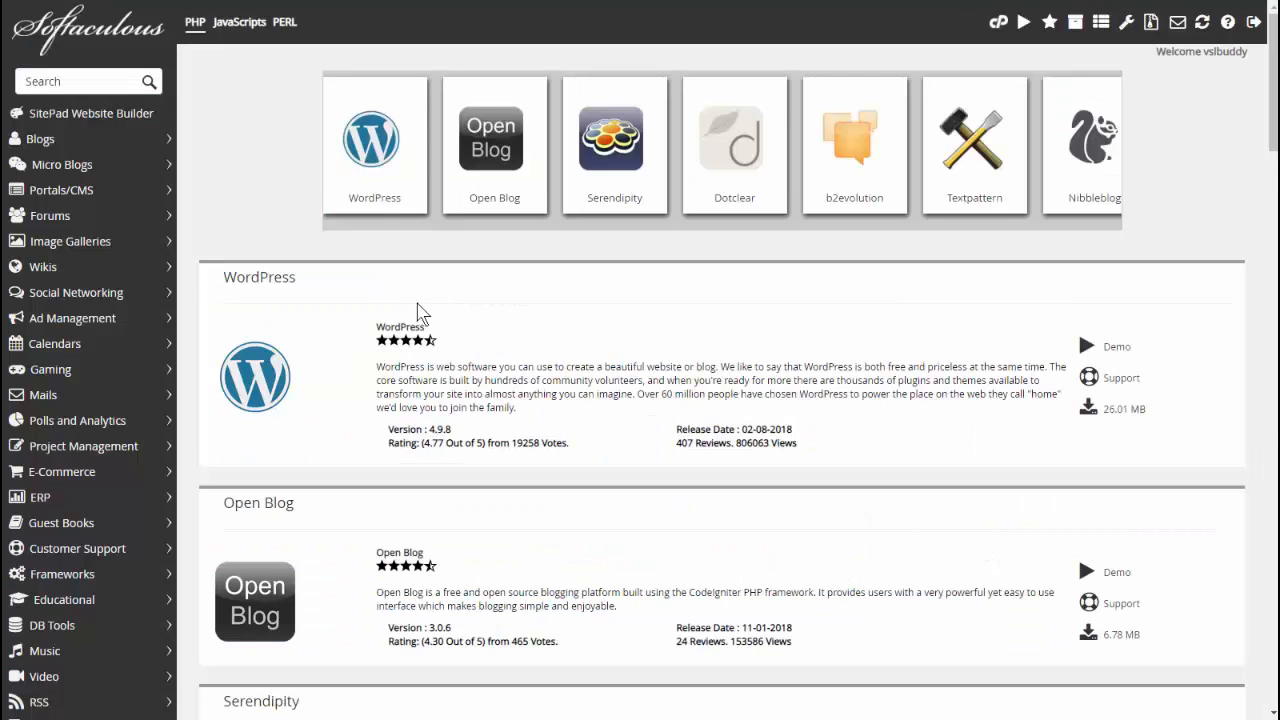
click(372, 140)
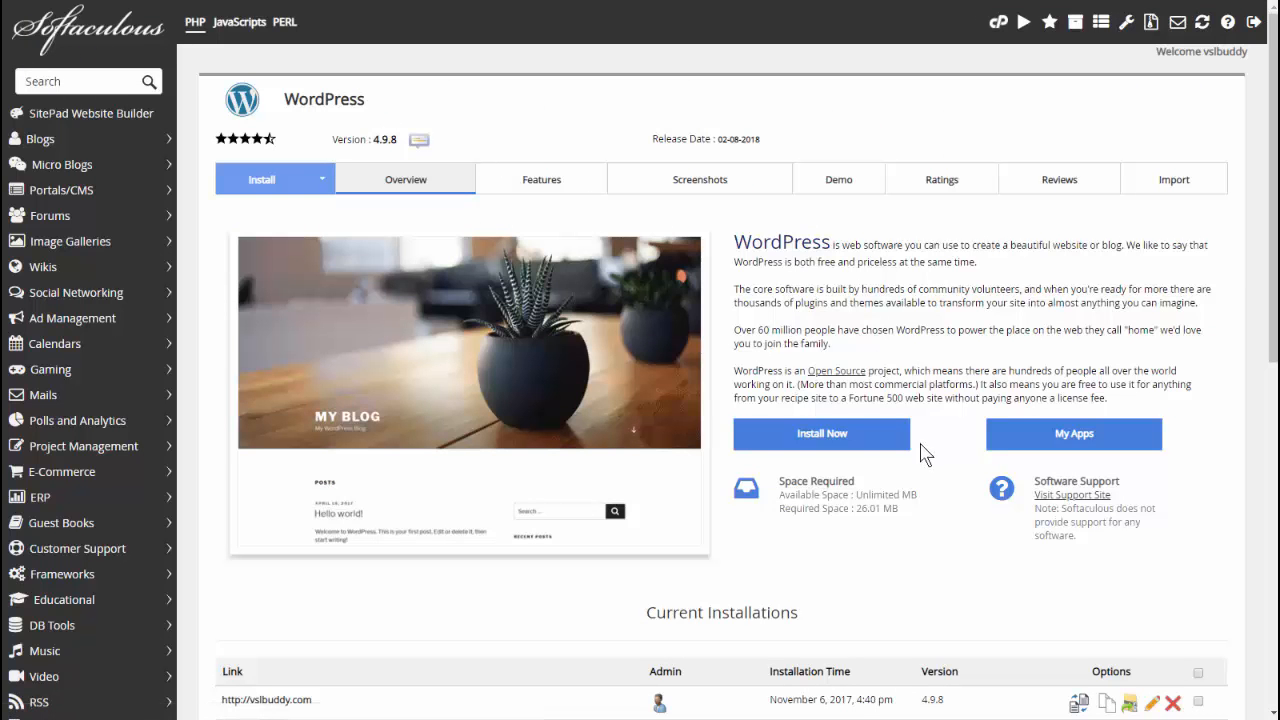
click(820, 441)
click(727, 308)
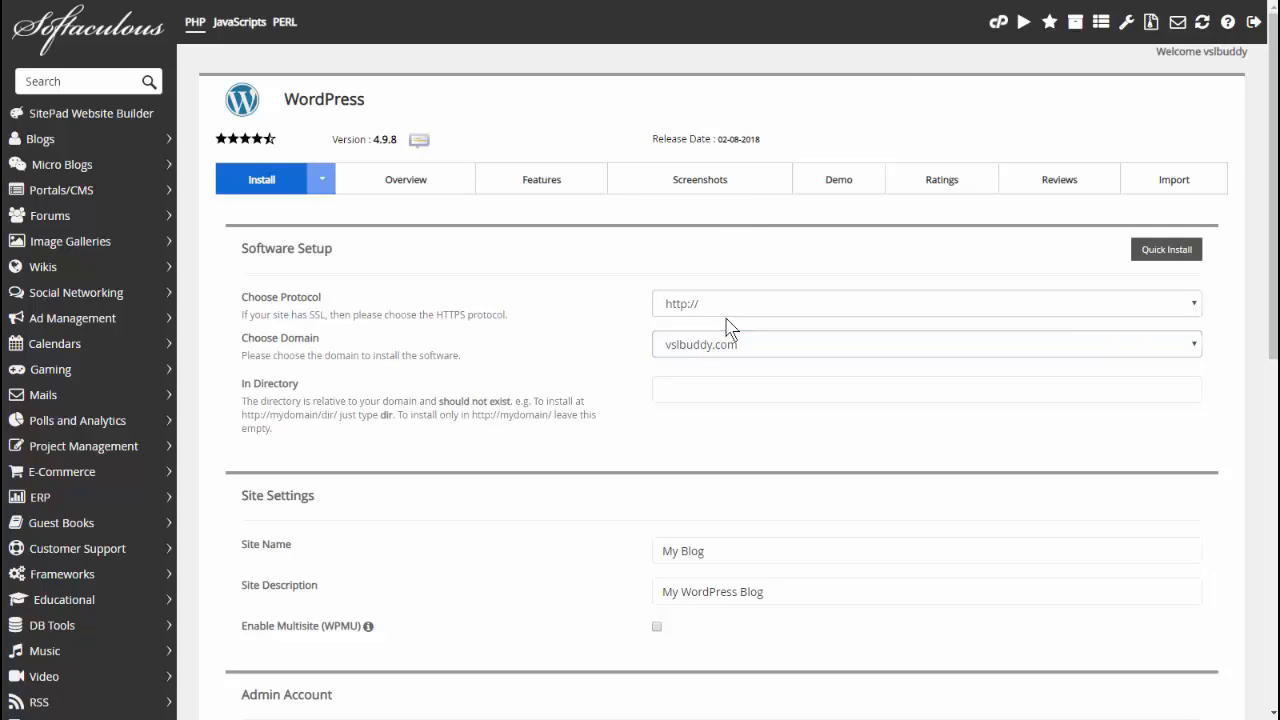
click(730, 323)
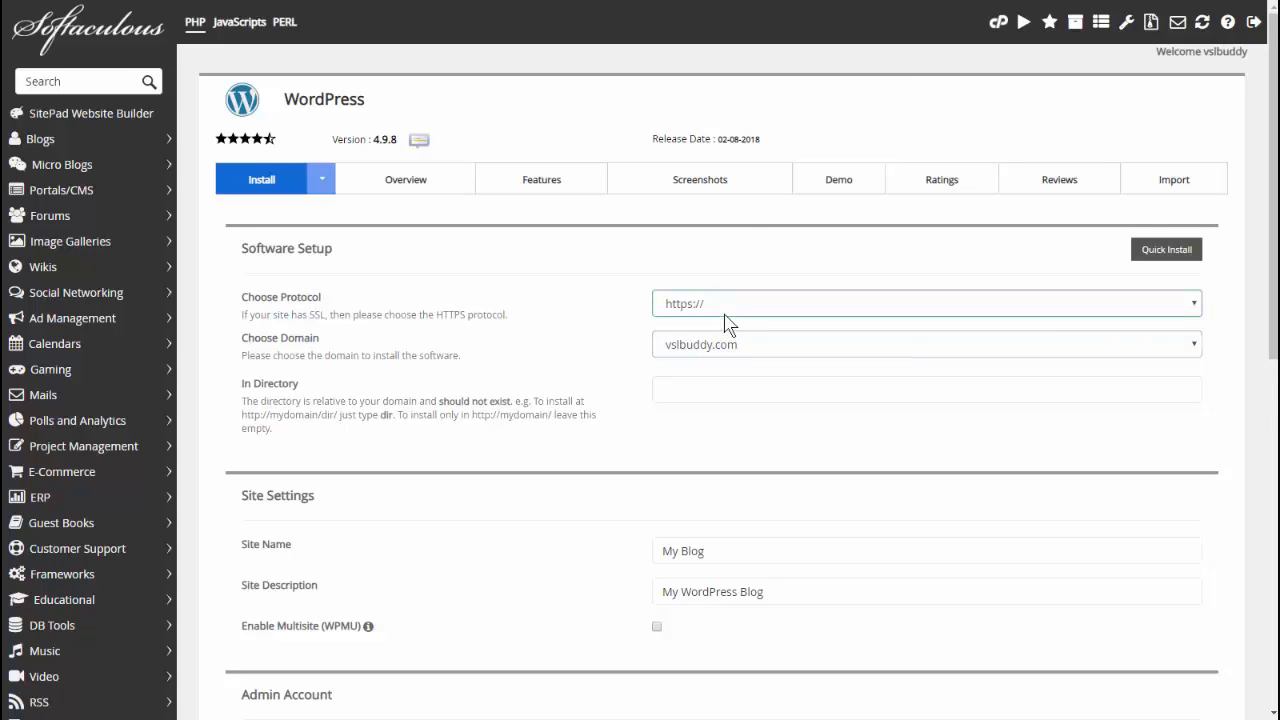
click(724, 314)
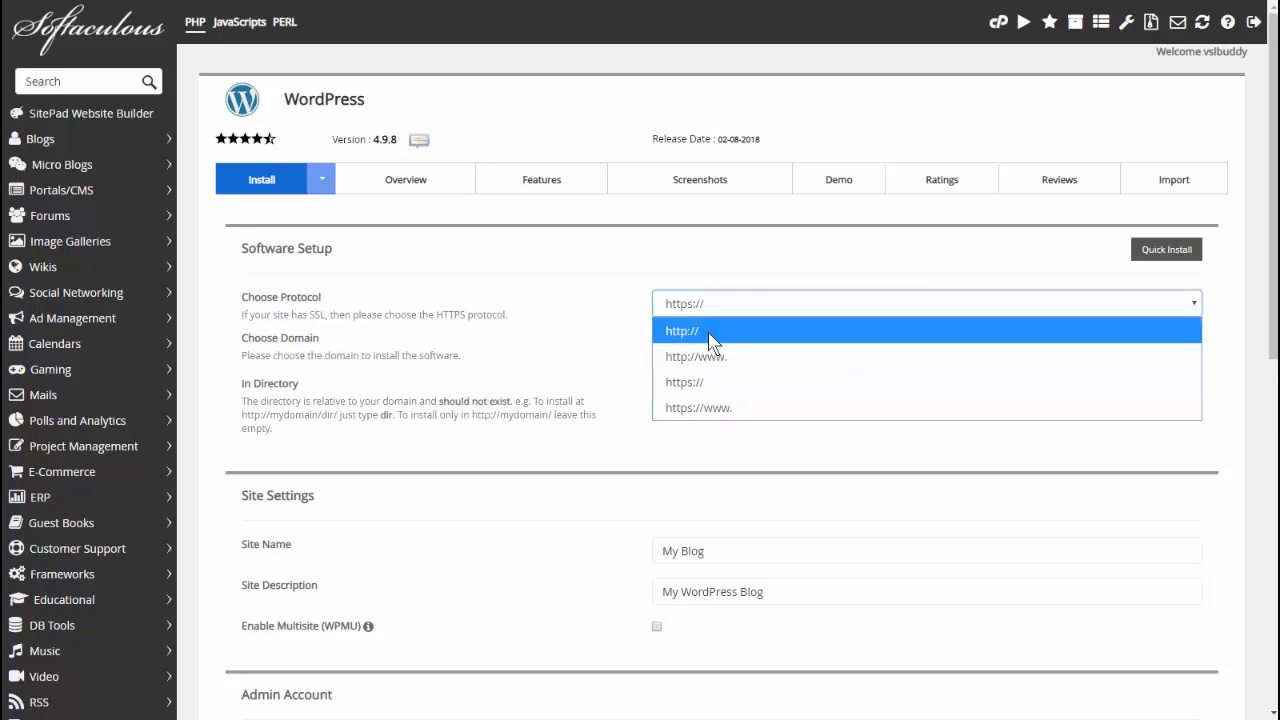
click(710, 338)
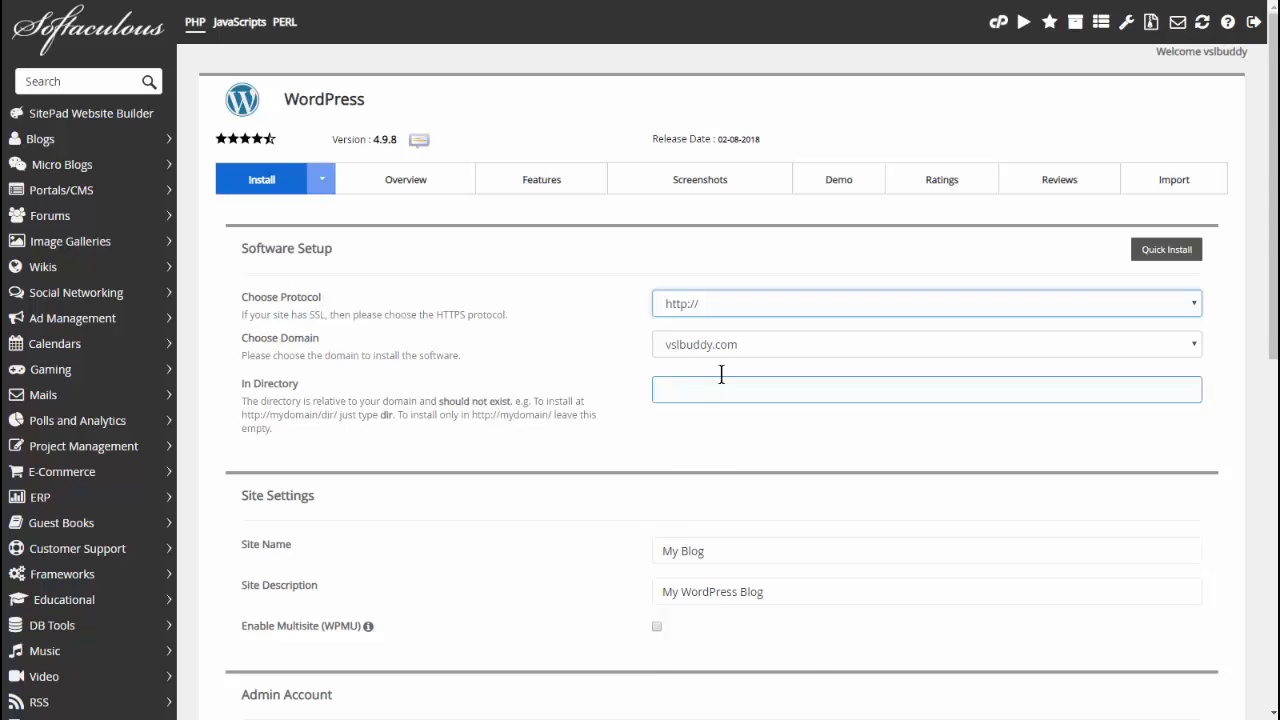
click(758, 344)
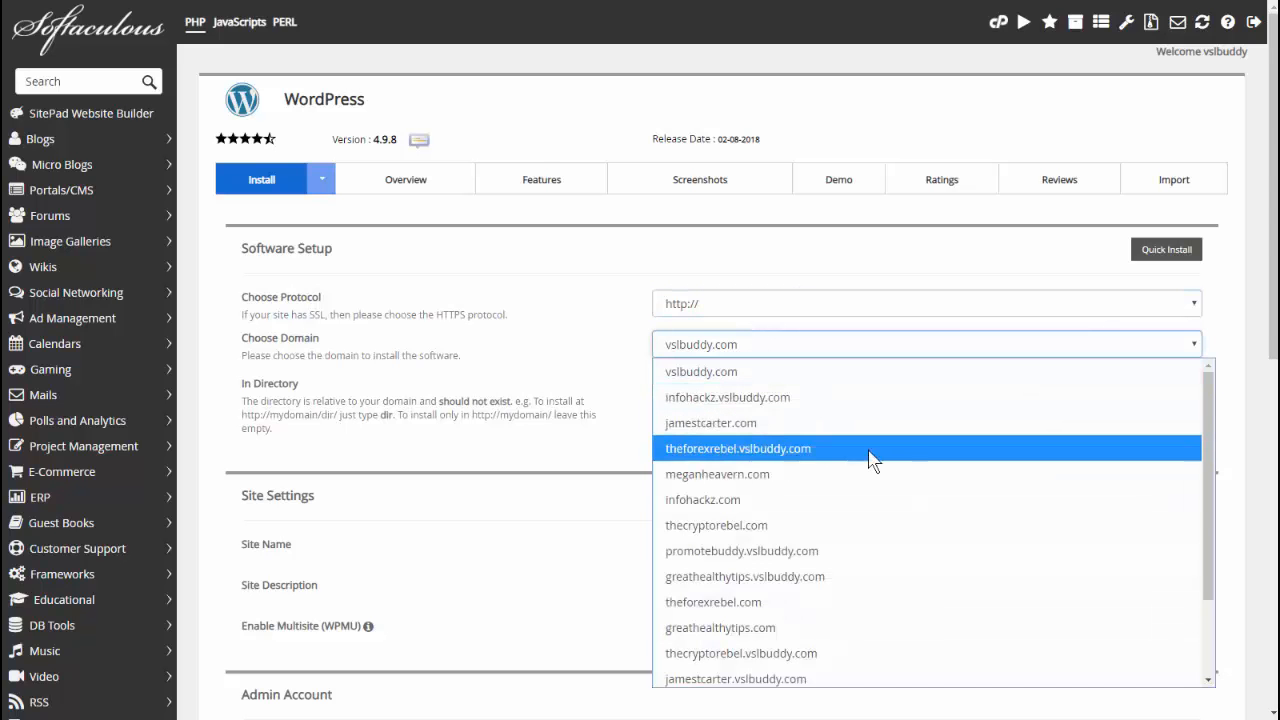
click(843, 628)
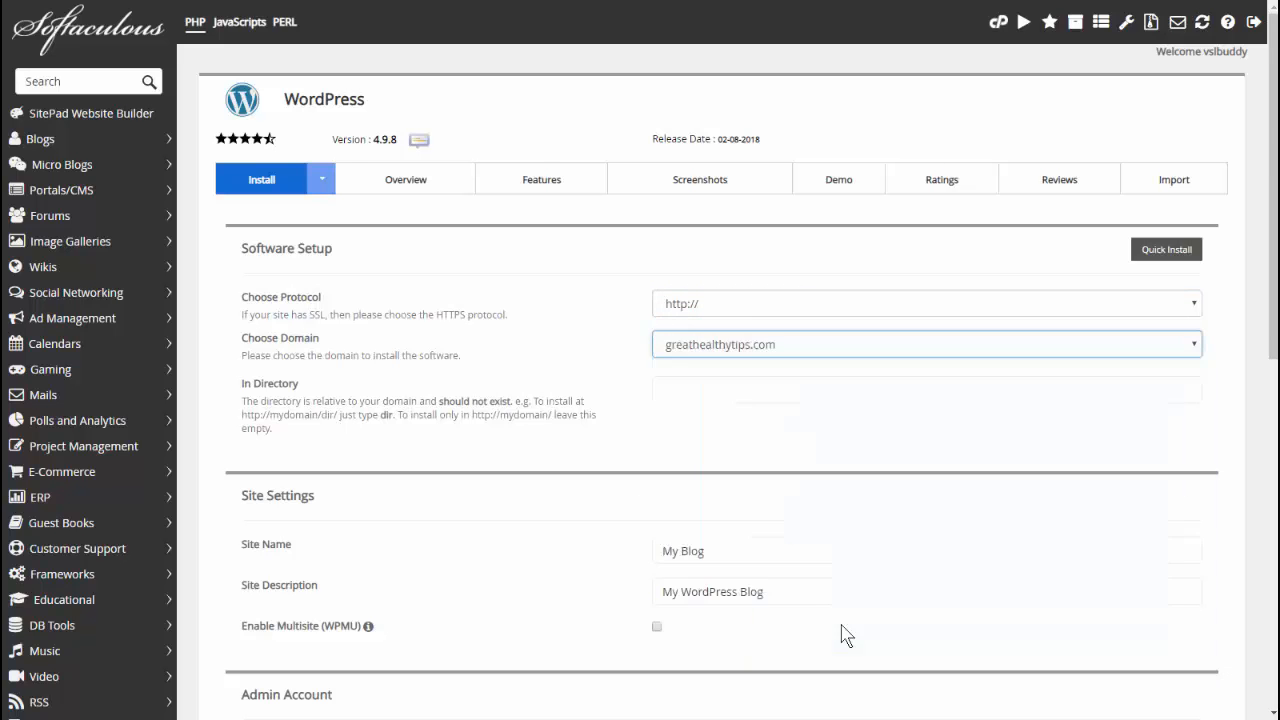
click(703, 390)
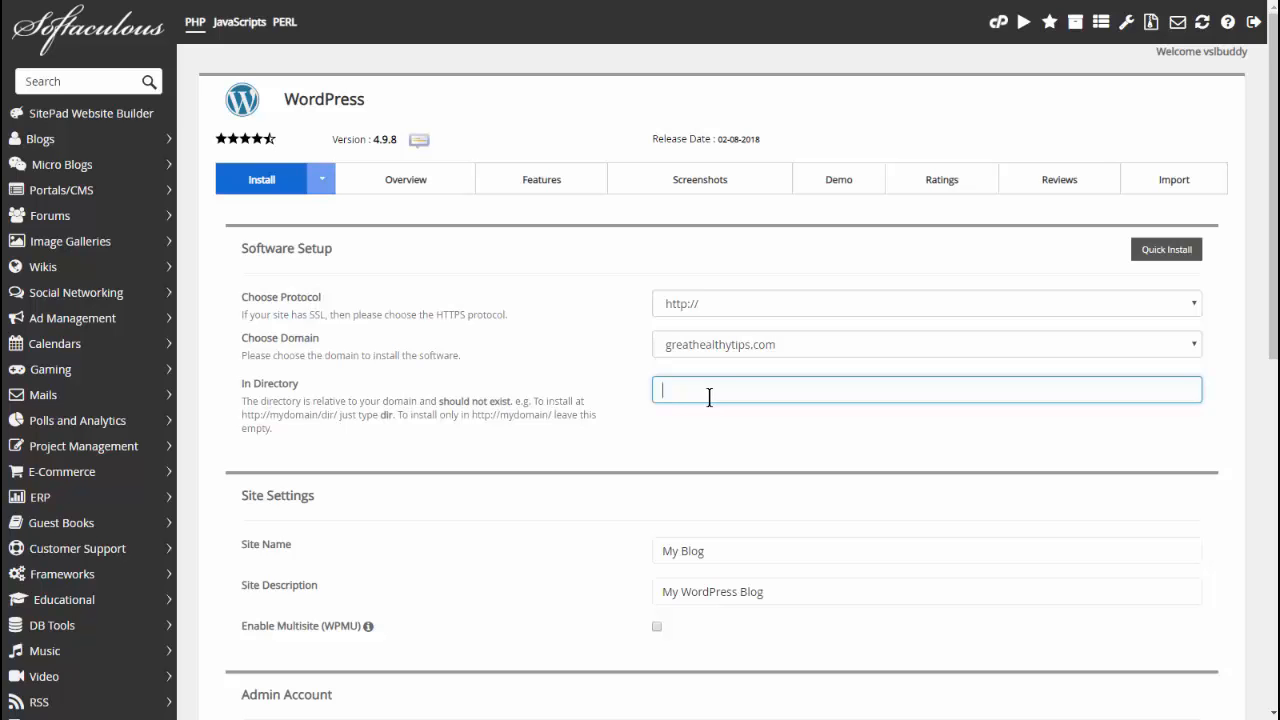
Step: Install into directory 'test' with site name 'Weight Loss Hacks' and description 'How to lose weight fast'
text(test)
scroll(690, 410, down, 2)
click(719, 392)
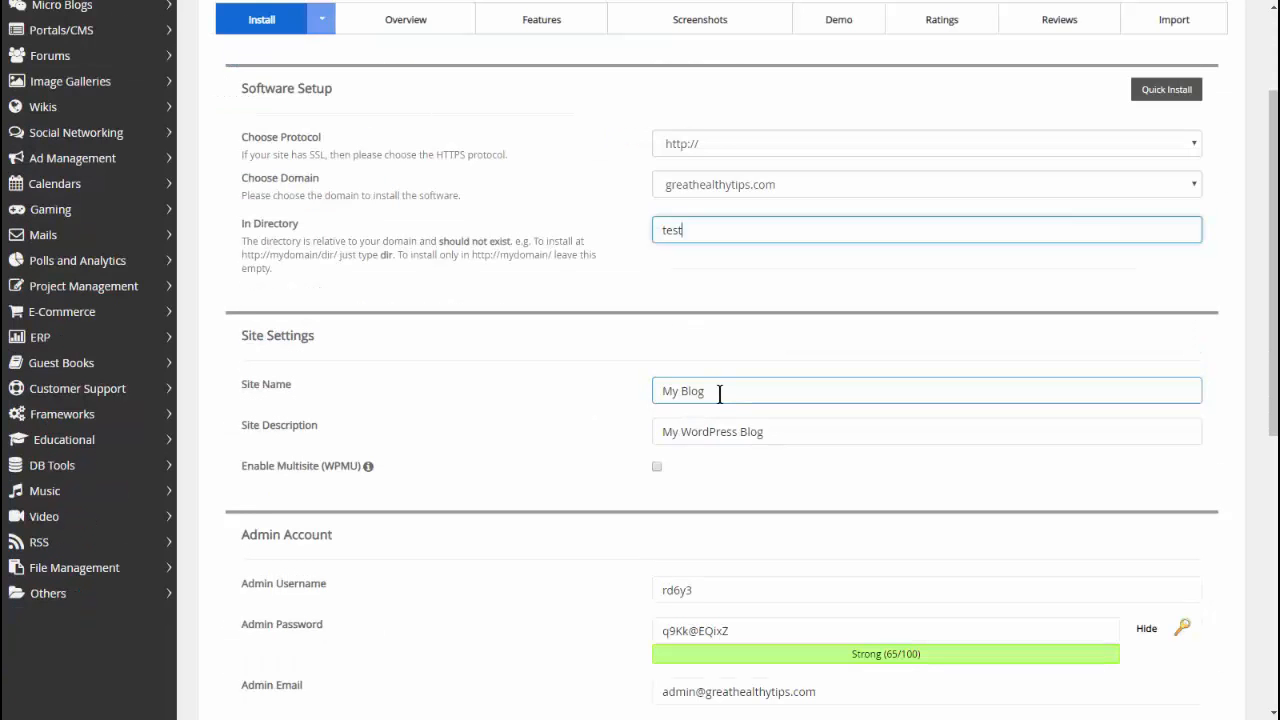
drag(719, 392, 604, 397)
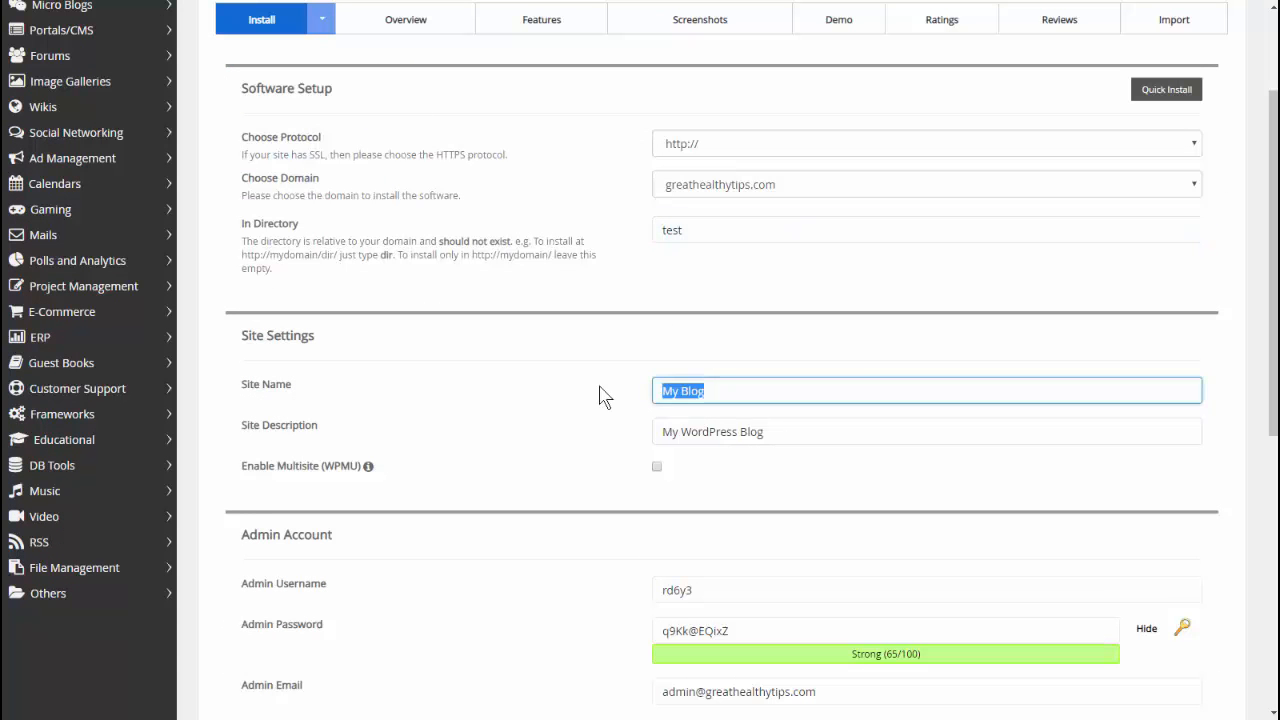
text(Weight Loss Hacks)
key(Tab)
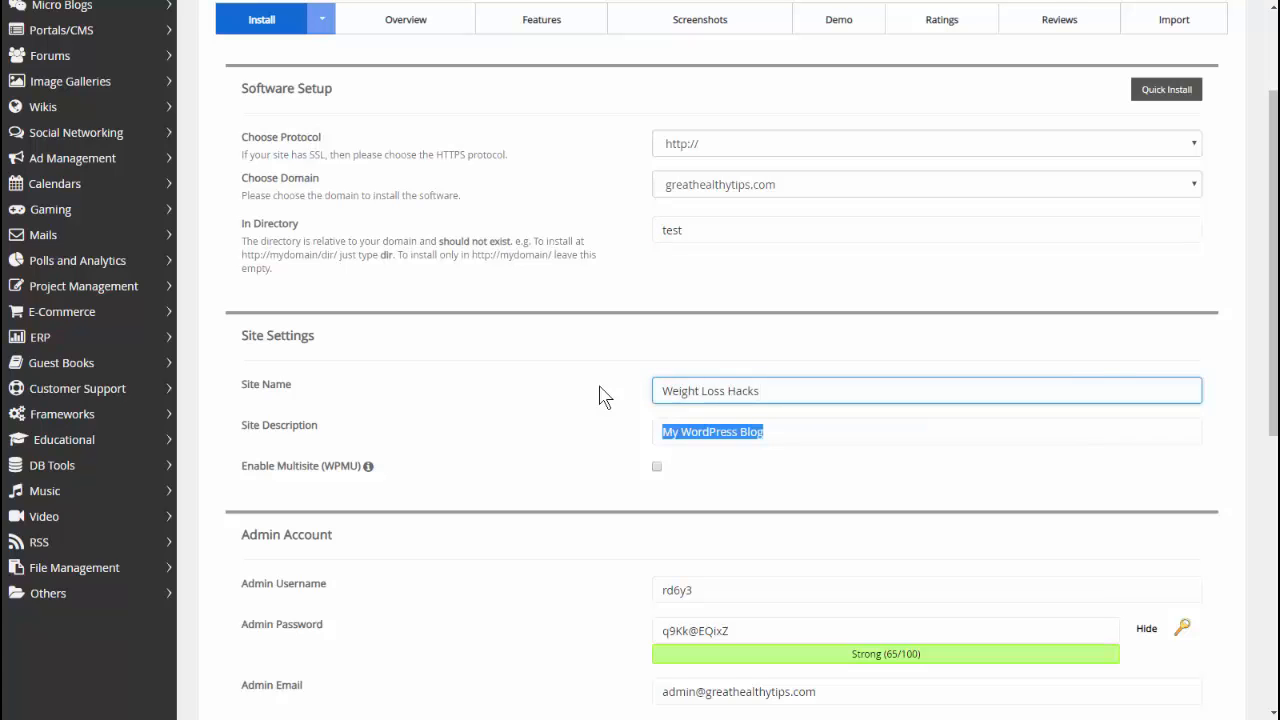
text(How to lo)
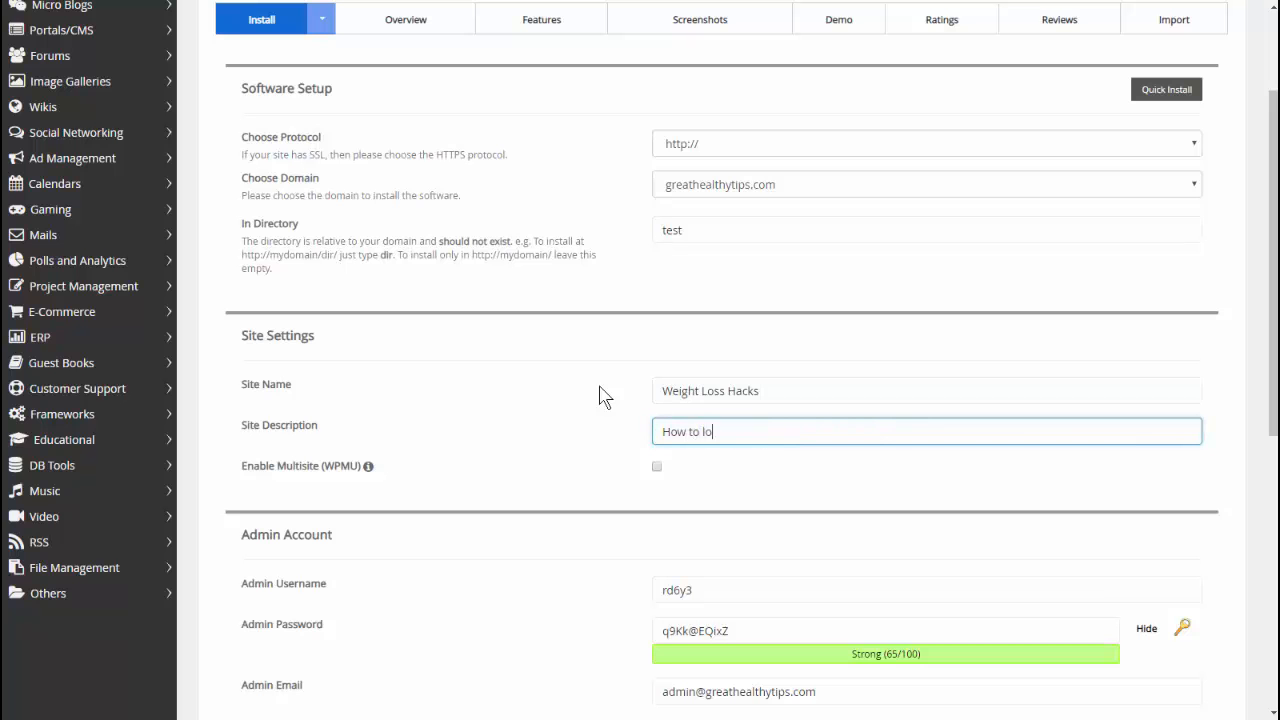
text(se weight fast!)
Step: Copy the generated admin password to the clipboard
scroll(600, 395, down, 3)
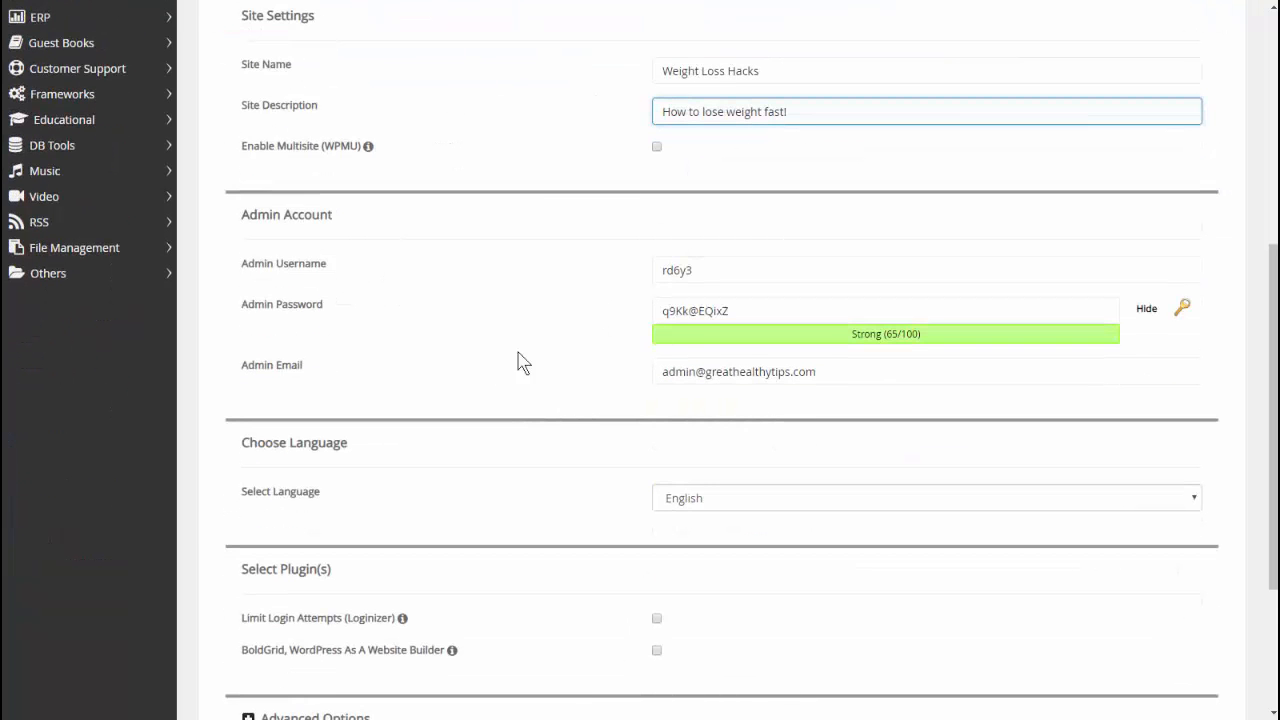
click(310, 270)
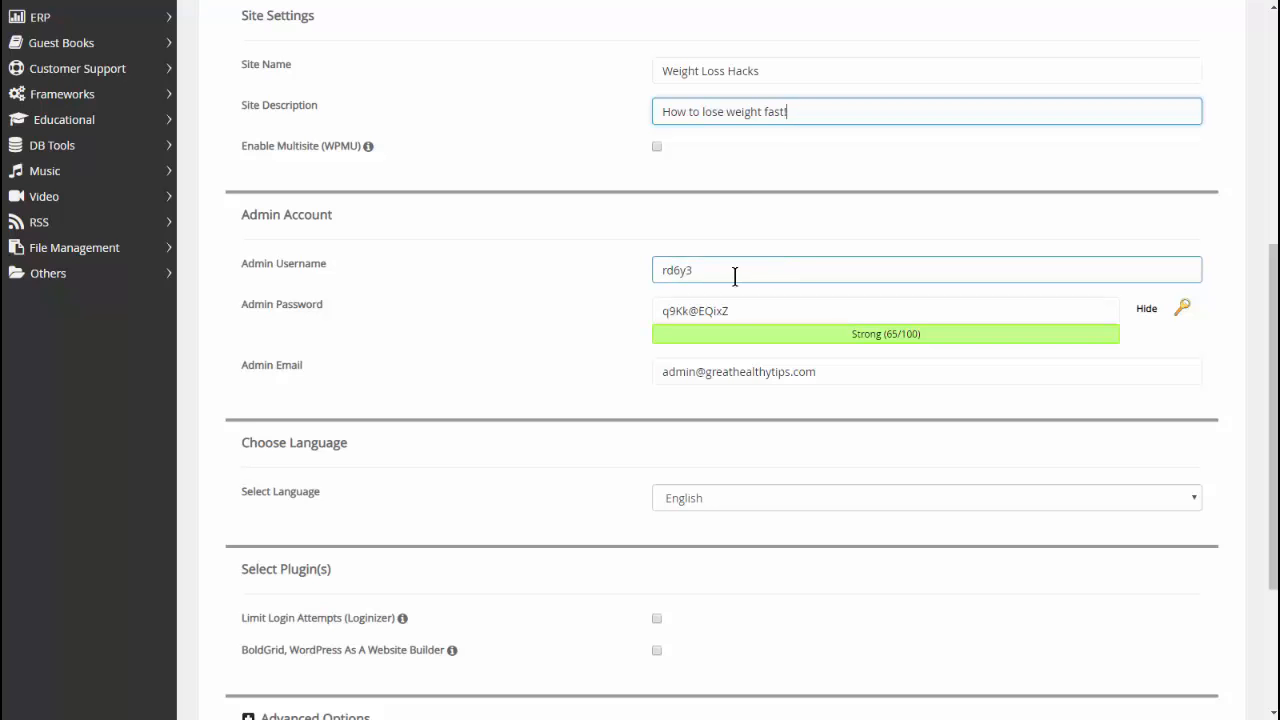
drag(740, 310, 611, 306)
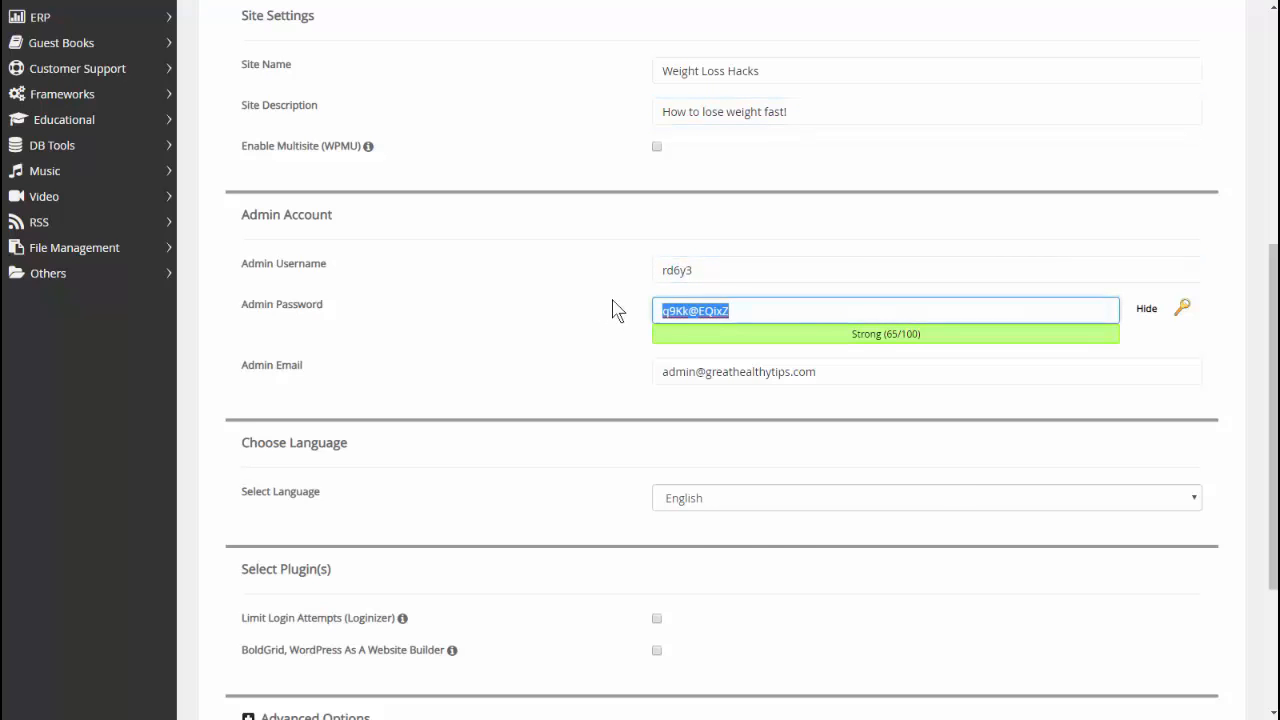
right_click(693, 311)
click(731, 369)
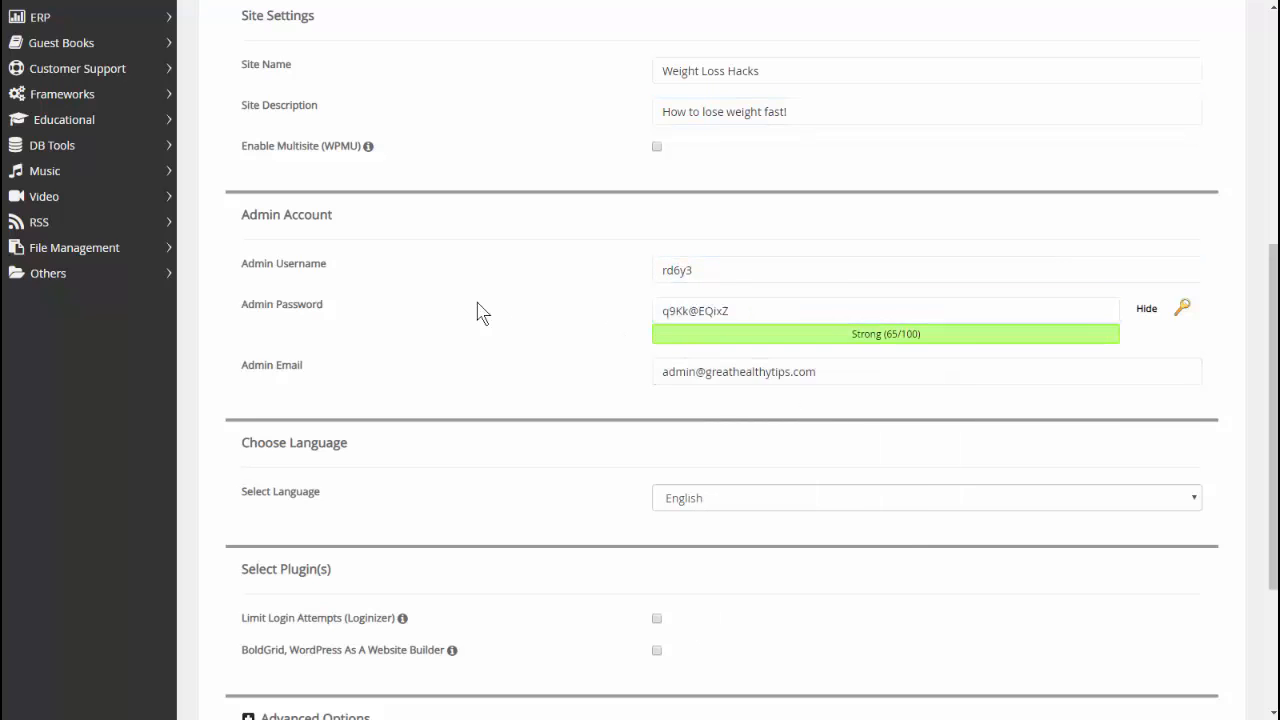
click(851, 366)
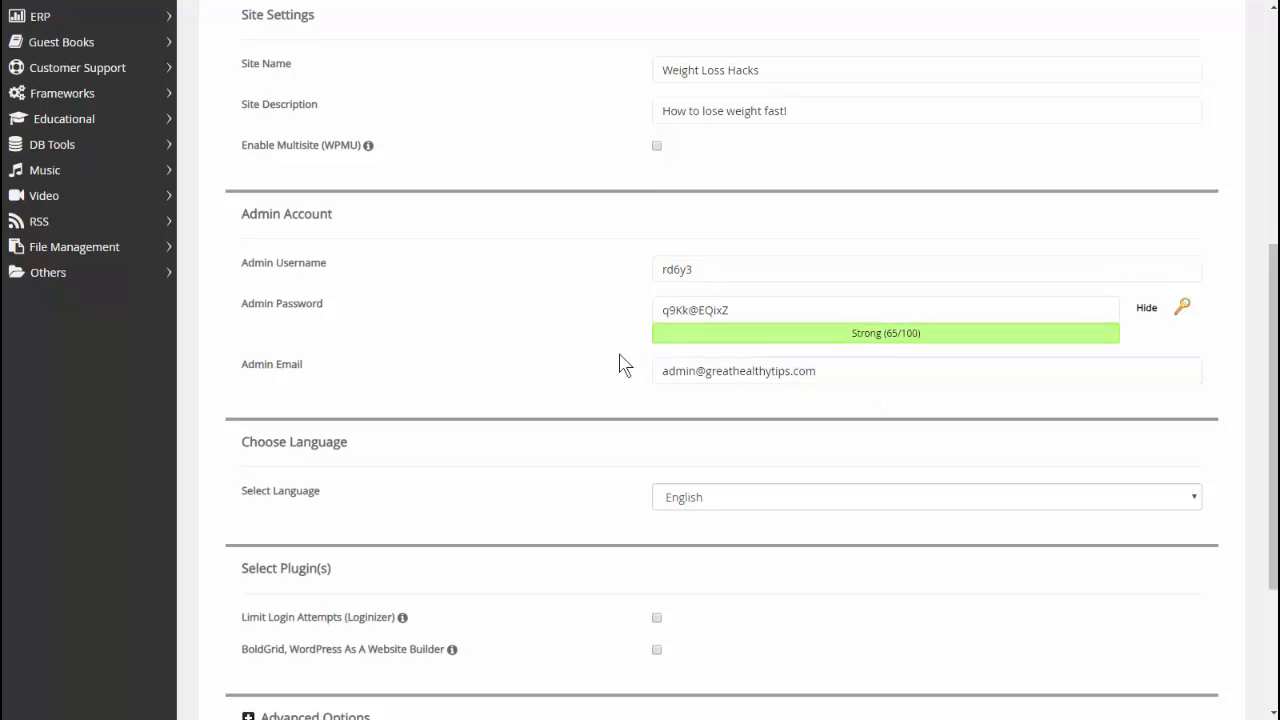
scroll(620, 365, down, 3)
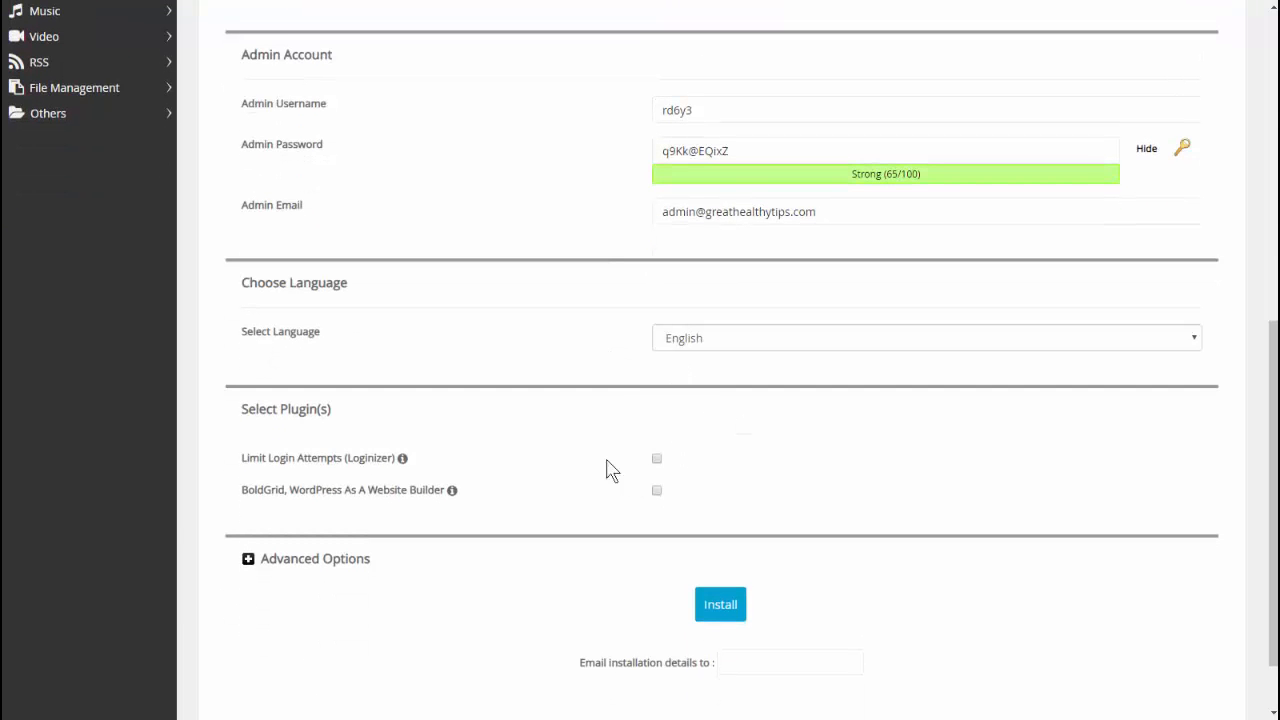
Step: Check the Advanced Options, then install WordPress at greathealthytips.com/test
scroll(620, 455, down, 2)
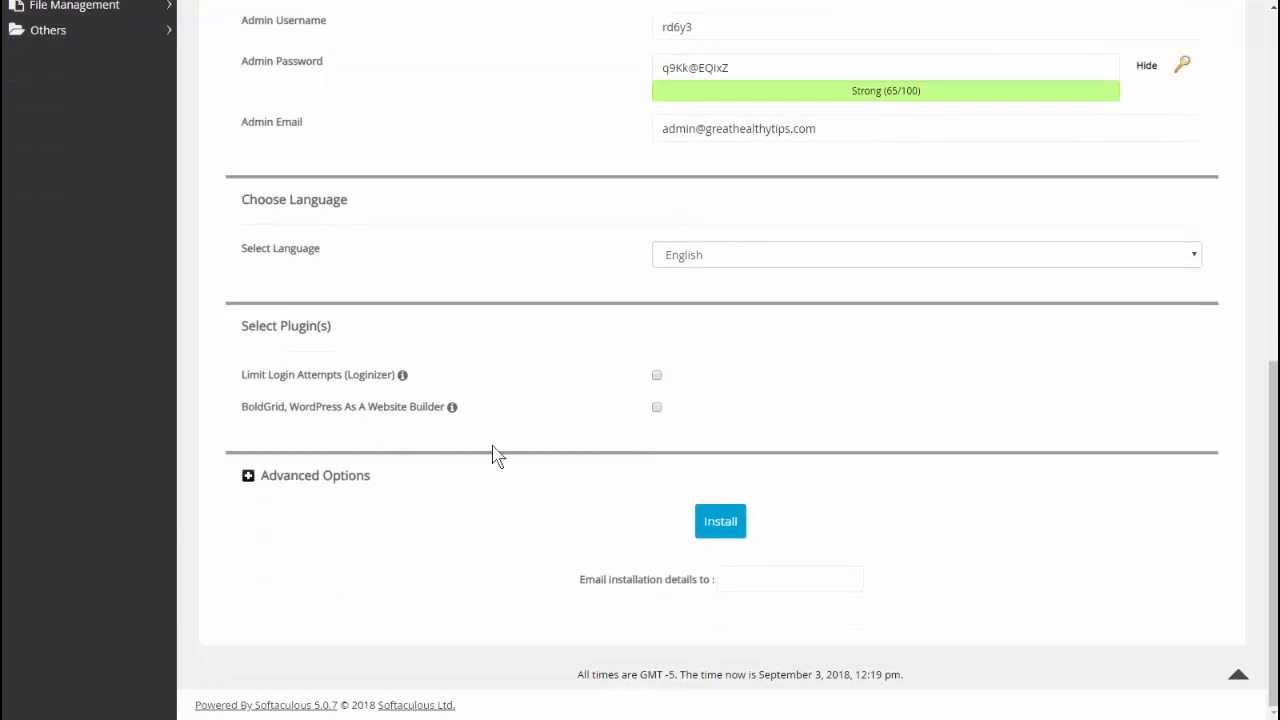
click(327, 482)
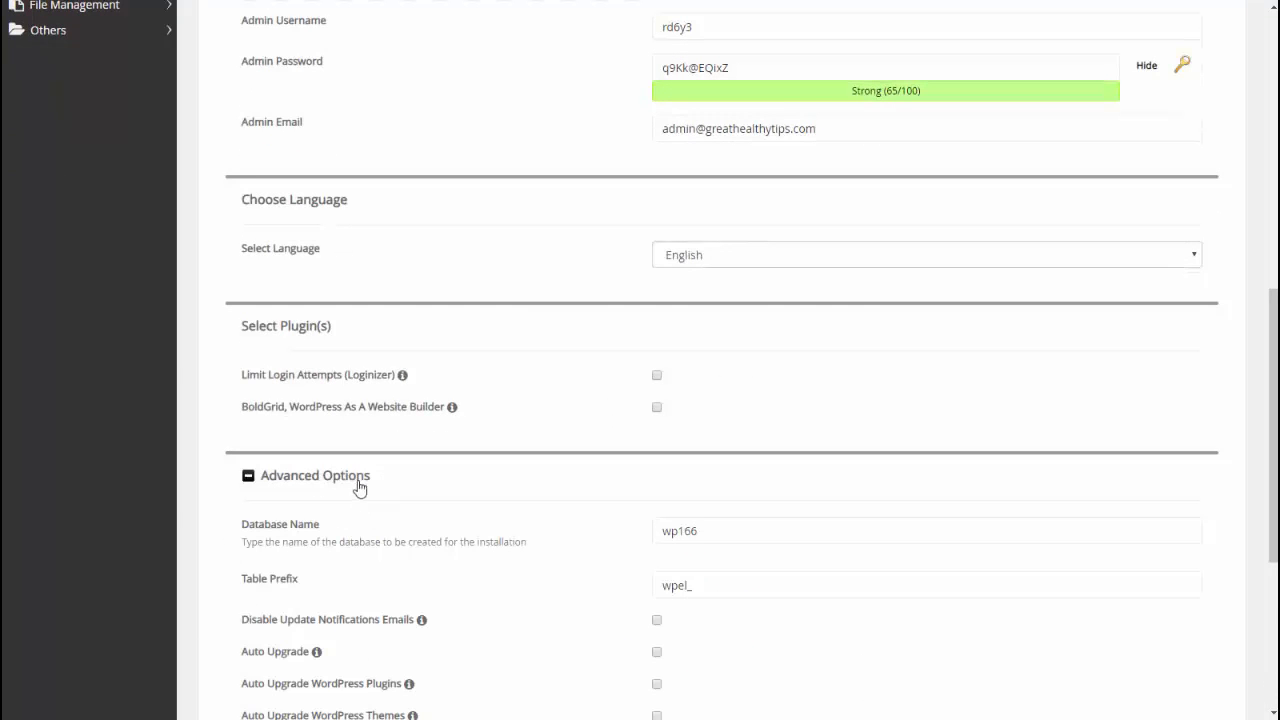
click(351, 483)
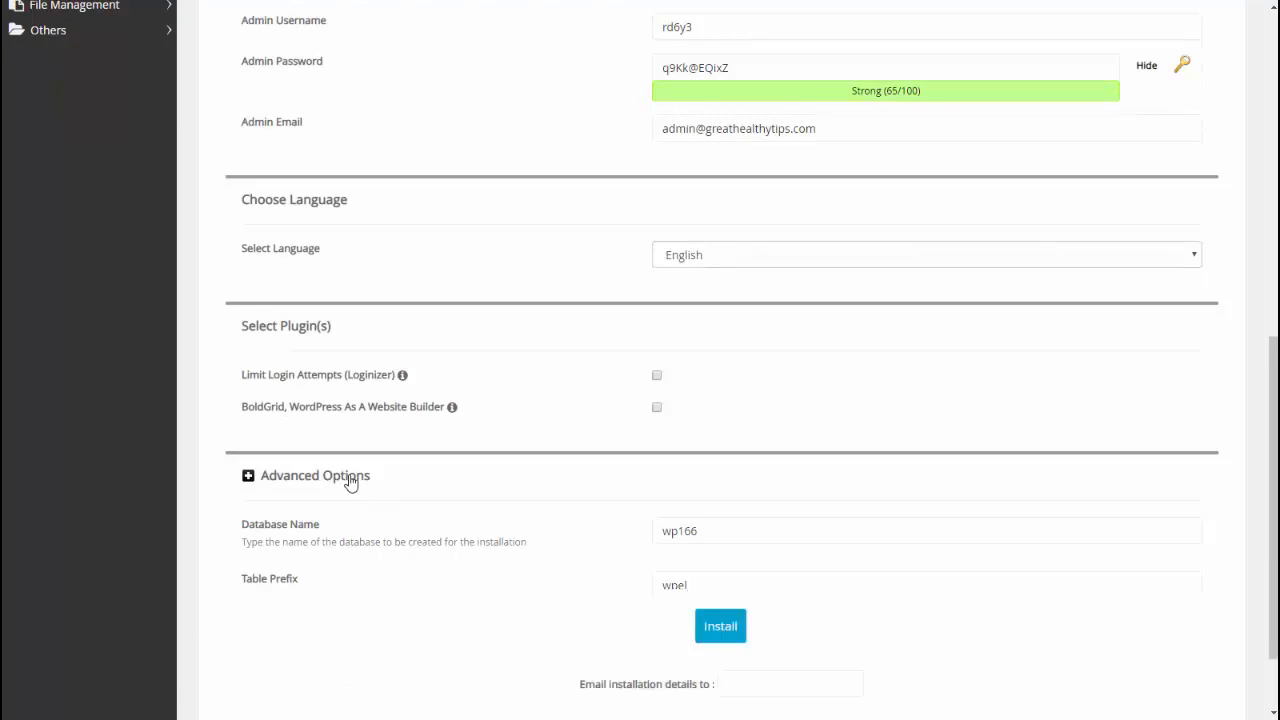
click(731, 526)
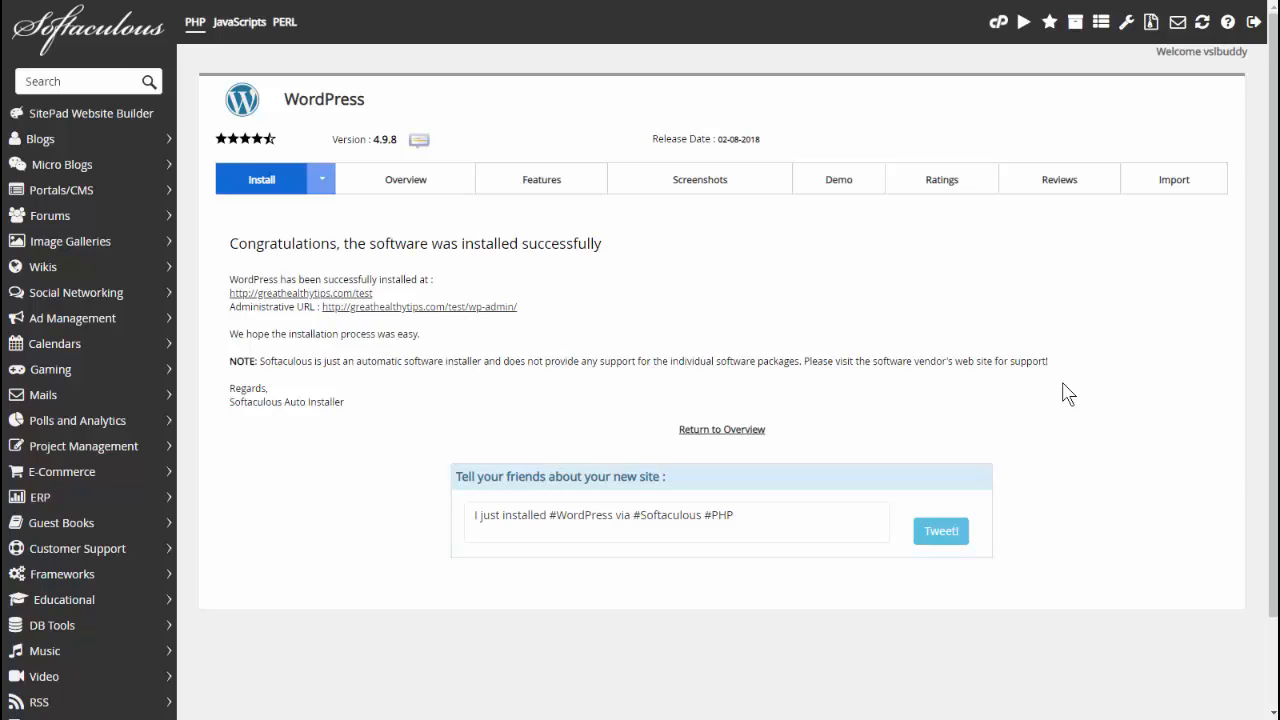
Step: In the test site's wp-admin, find WP Super Cache by searching 'cache', then install and activate it
click(480, 311)
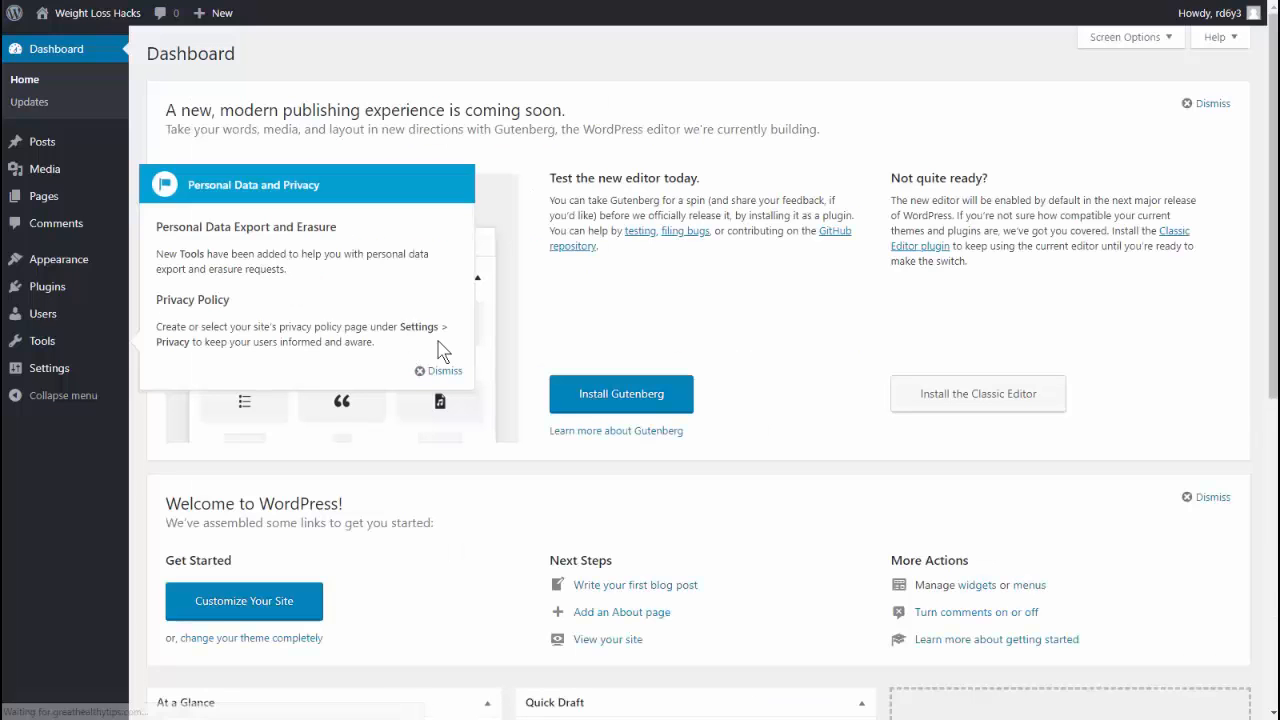
click(440, 372)
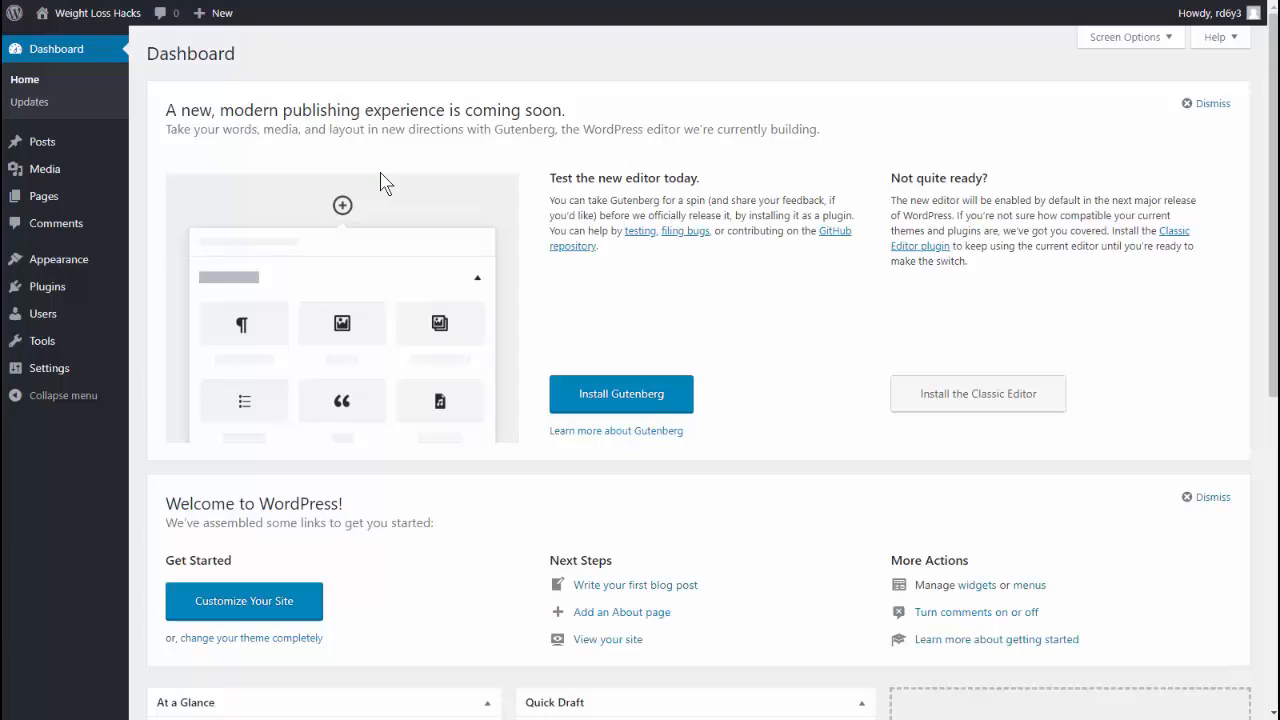
mouse_move(66, 296)
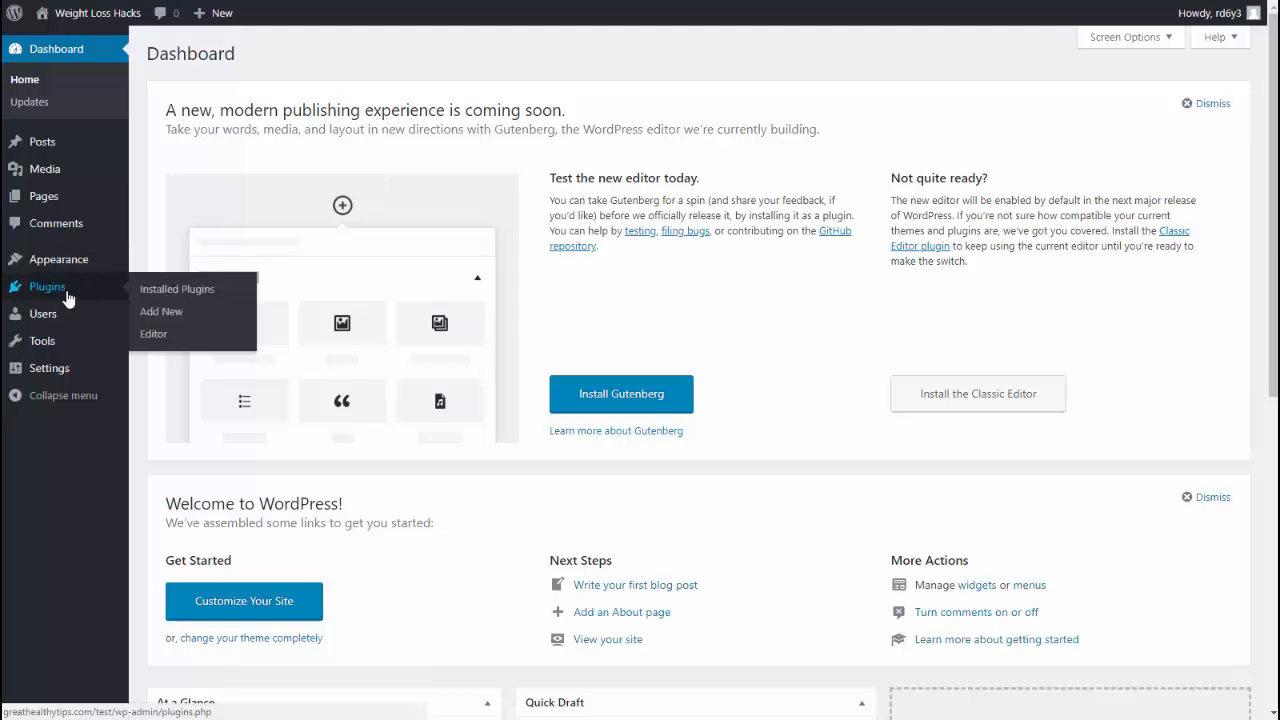
click(170, 315)
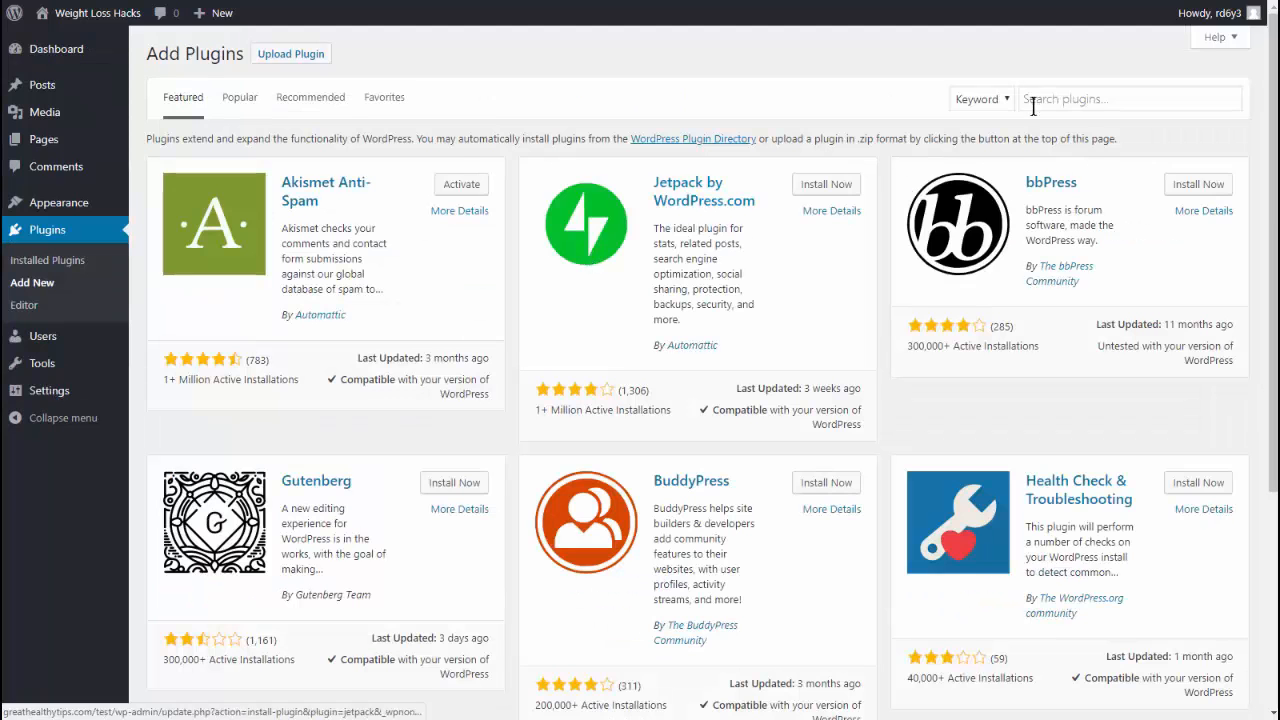
click(1051, 97)
text(c)
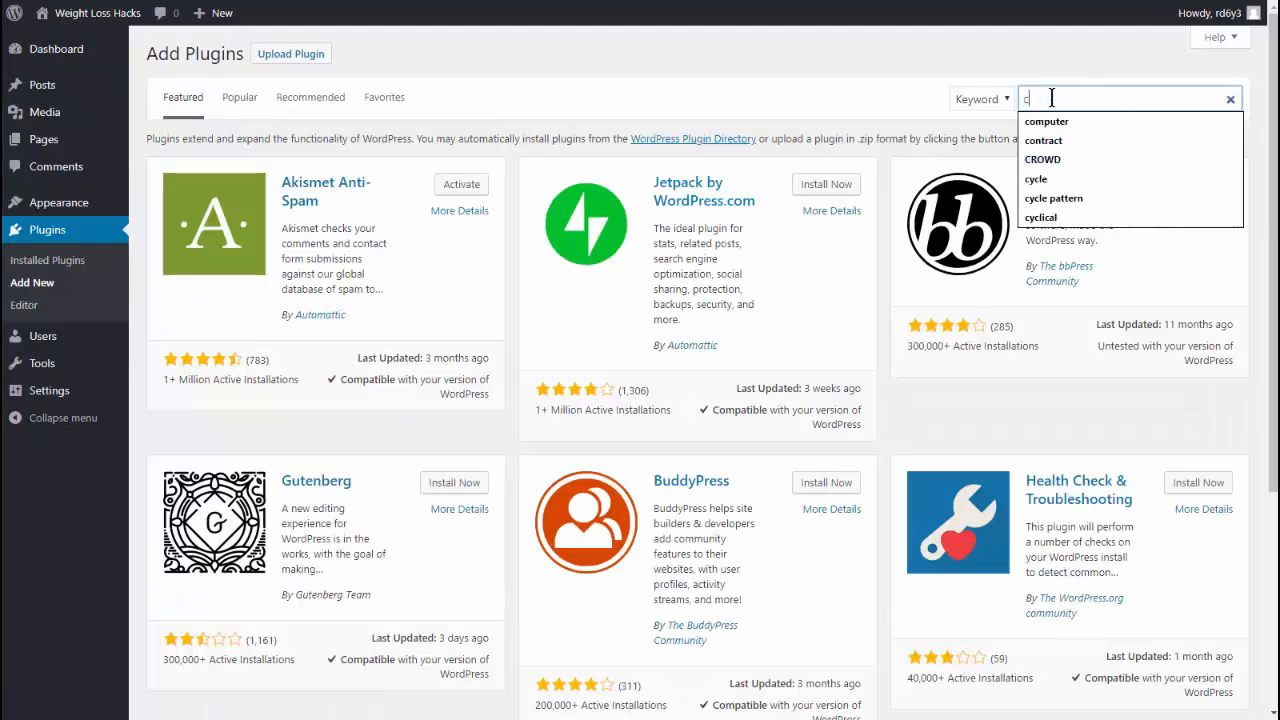
text(ache)
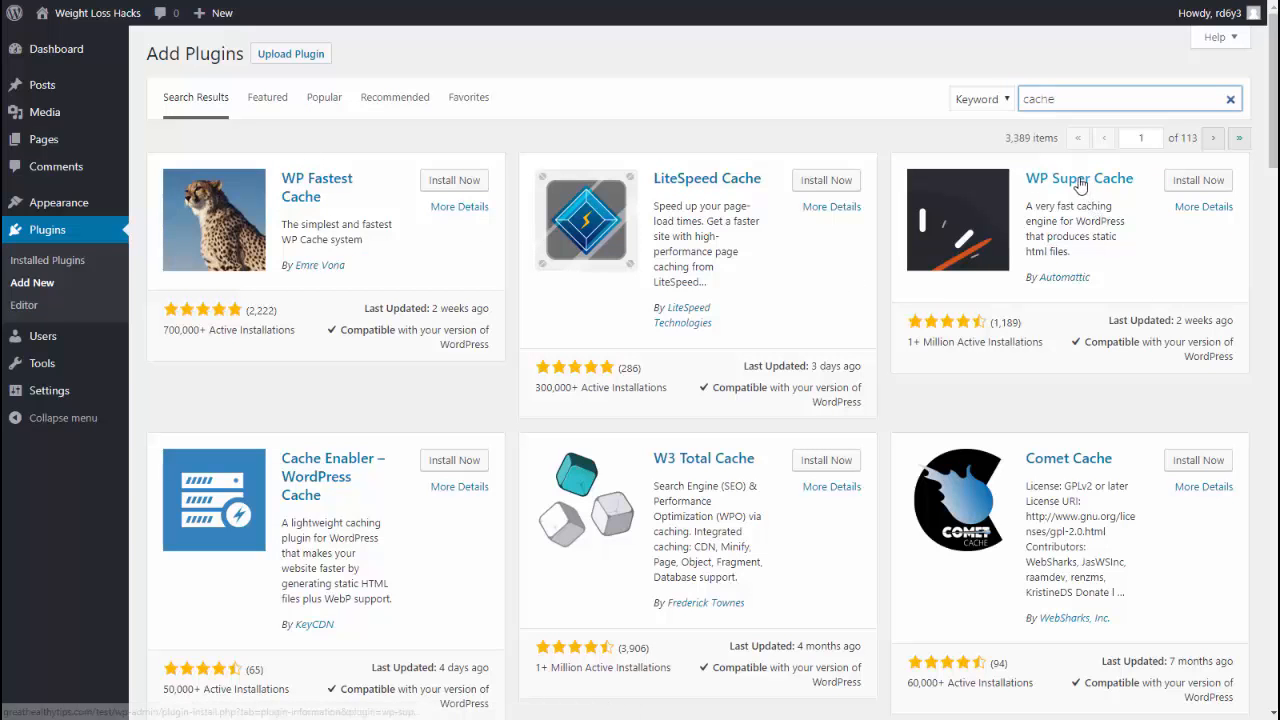
click(1207, 188)
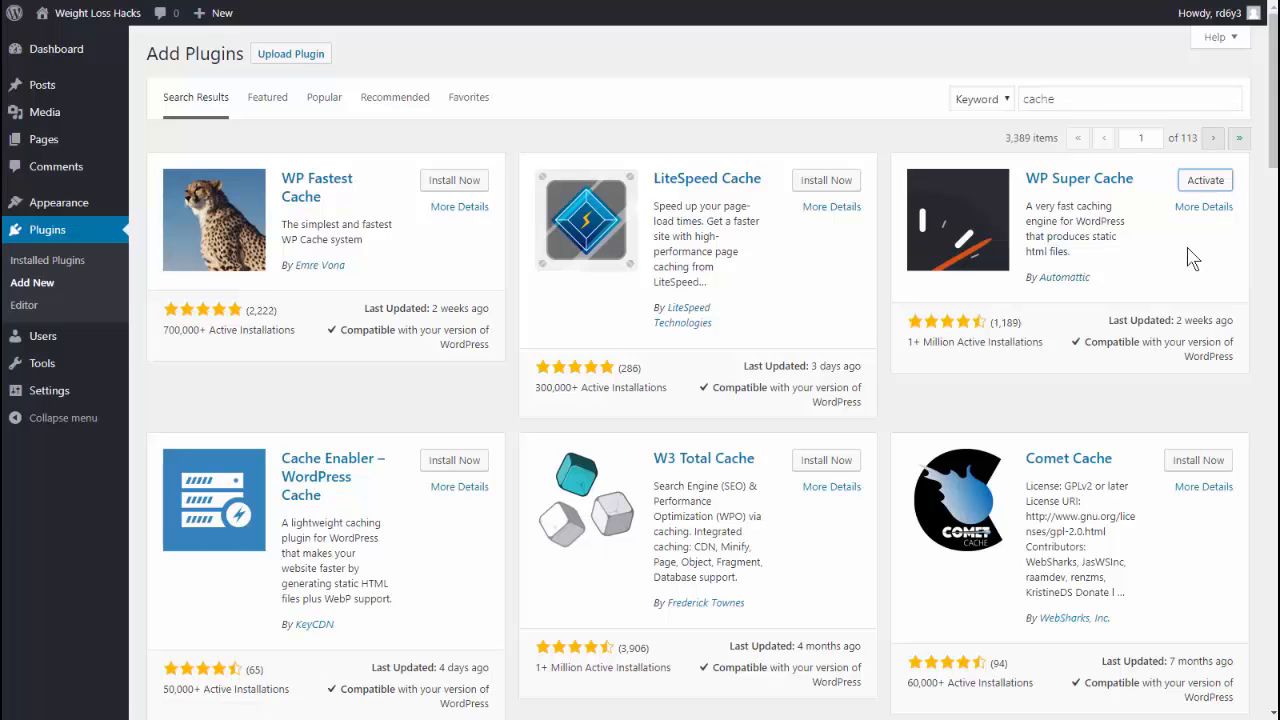
click(1201, 183)
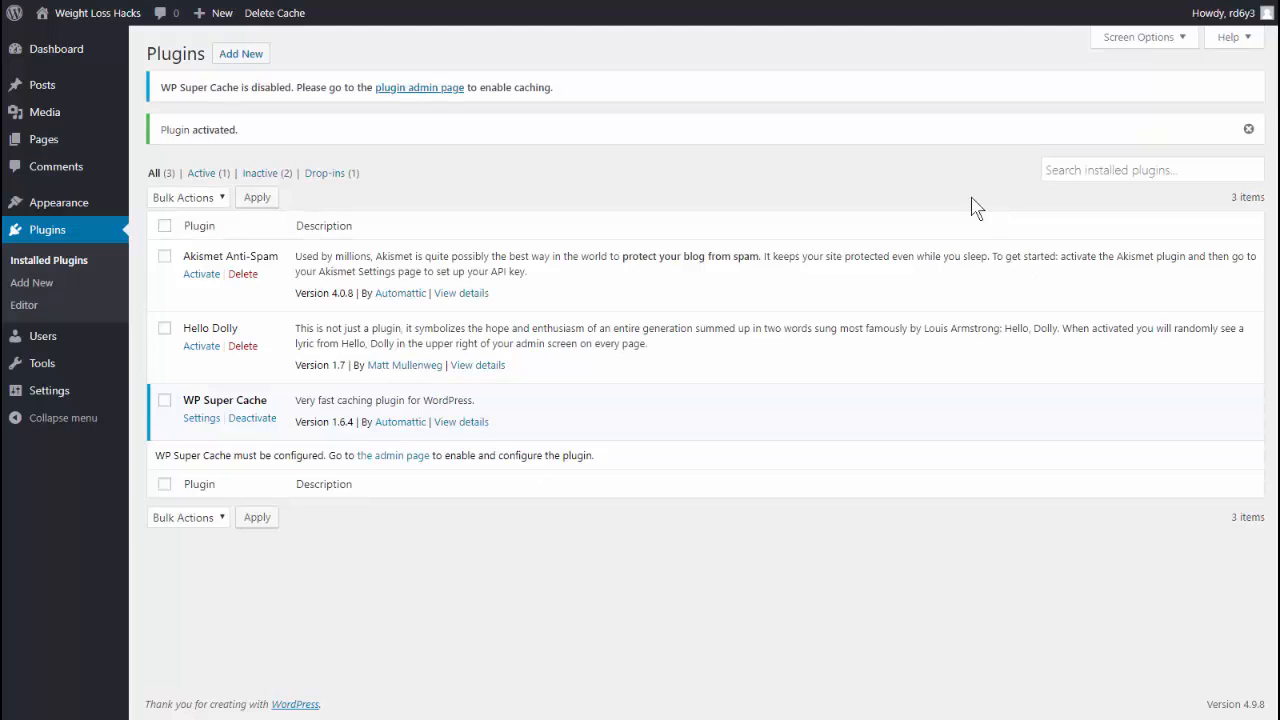
Step: Set WP Super Cache to Caching On, update the status, and run Test Cache for matching timestamps
click(201, 418)
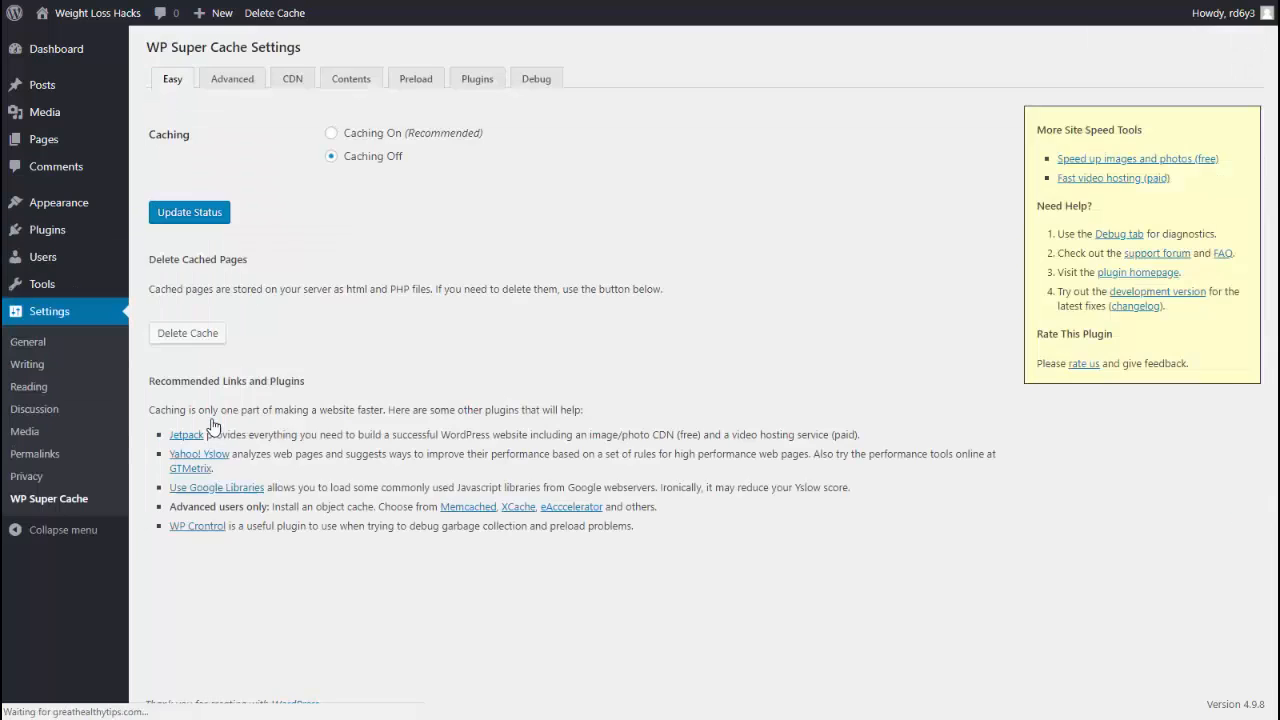
click(331, 134)
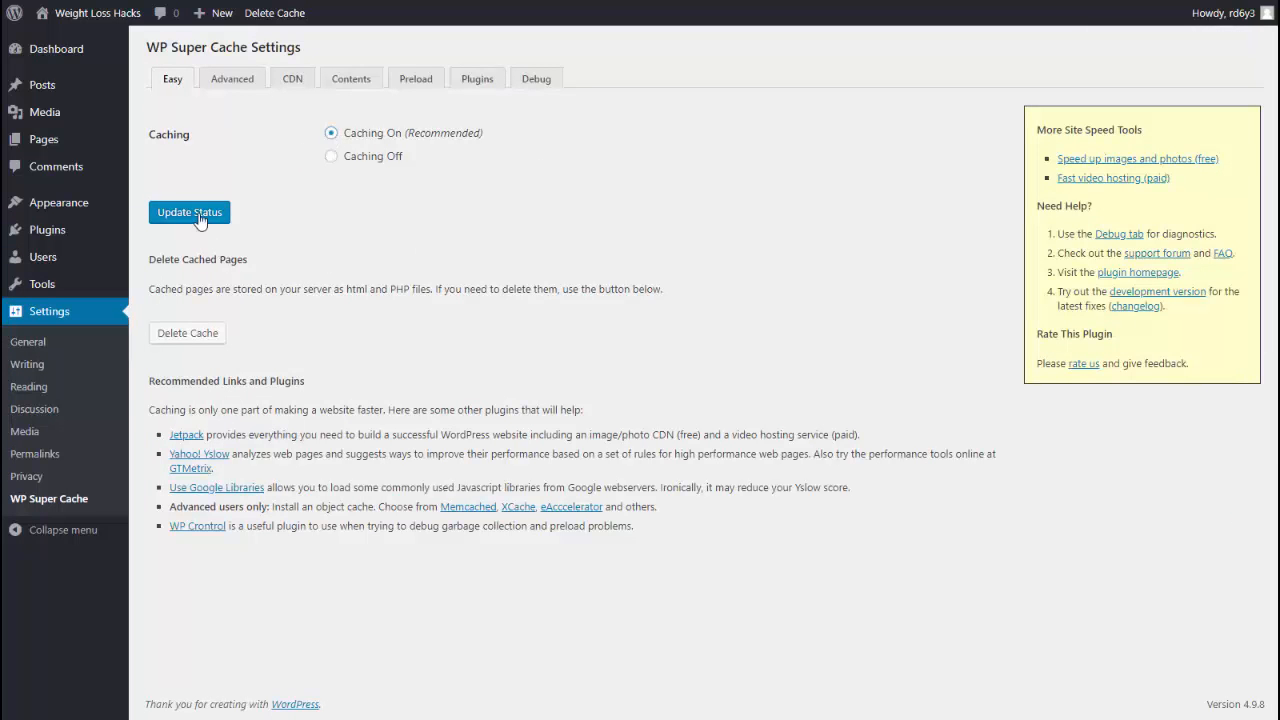
click(194, 215)
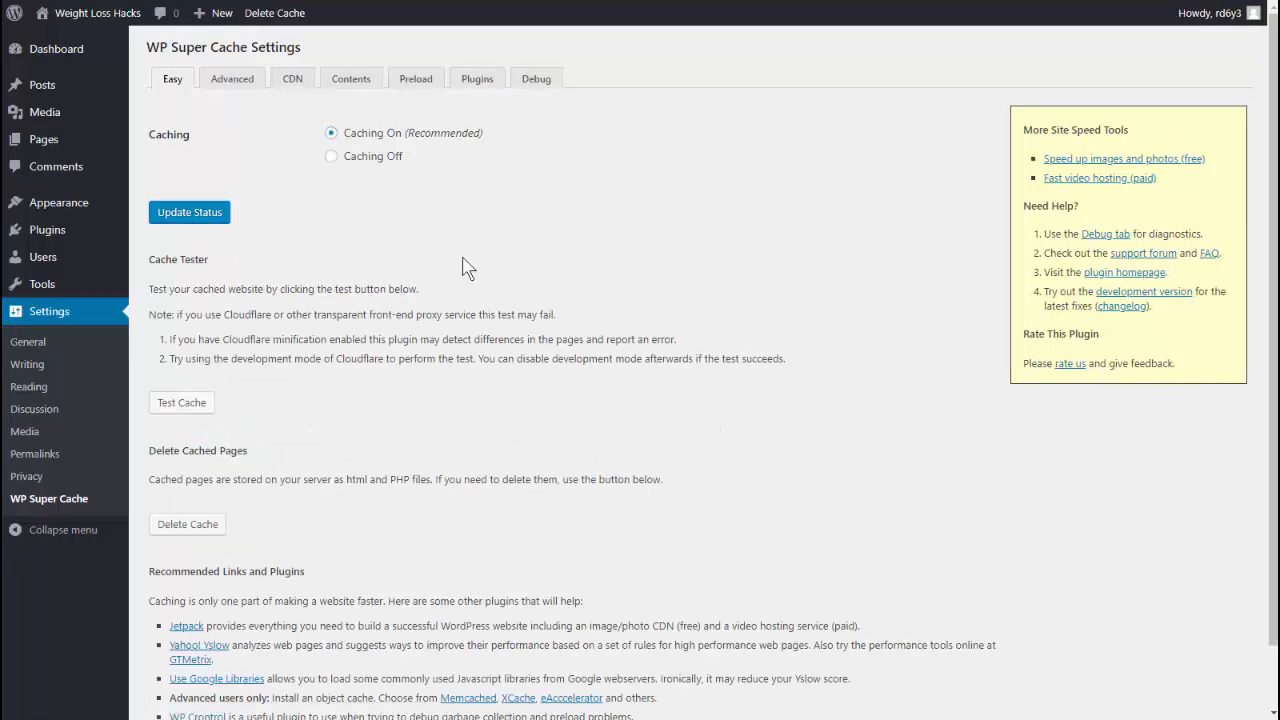
scroll(440, 325, down, 1)
click(200, 337)
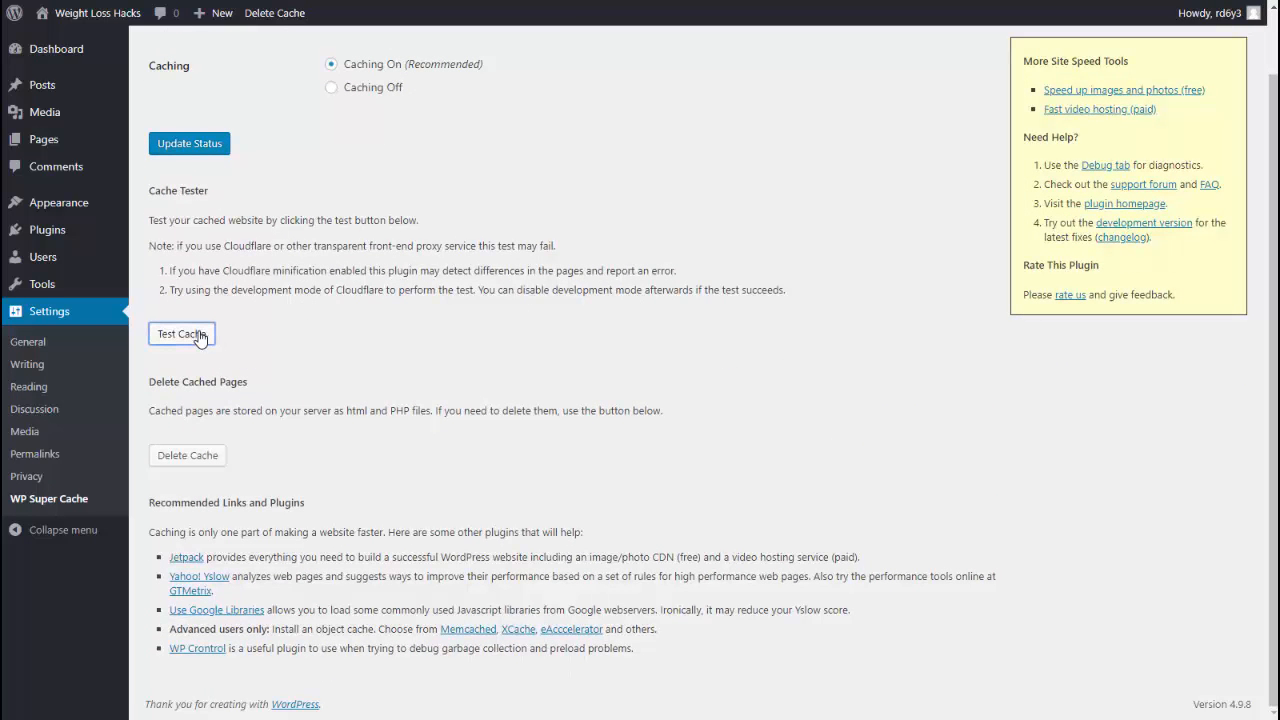
scroll(343, 451, down, 2)
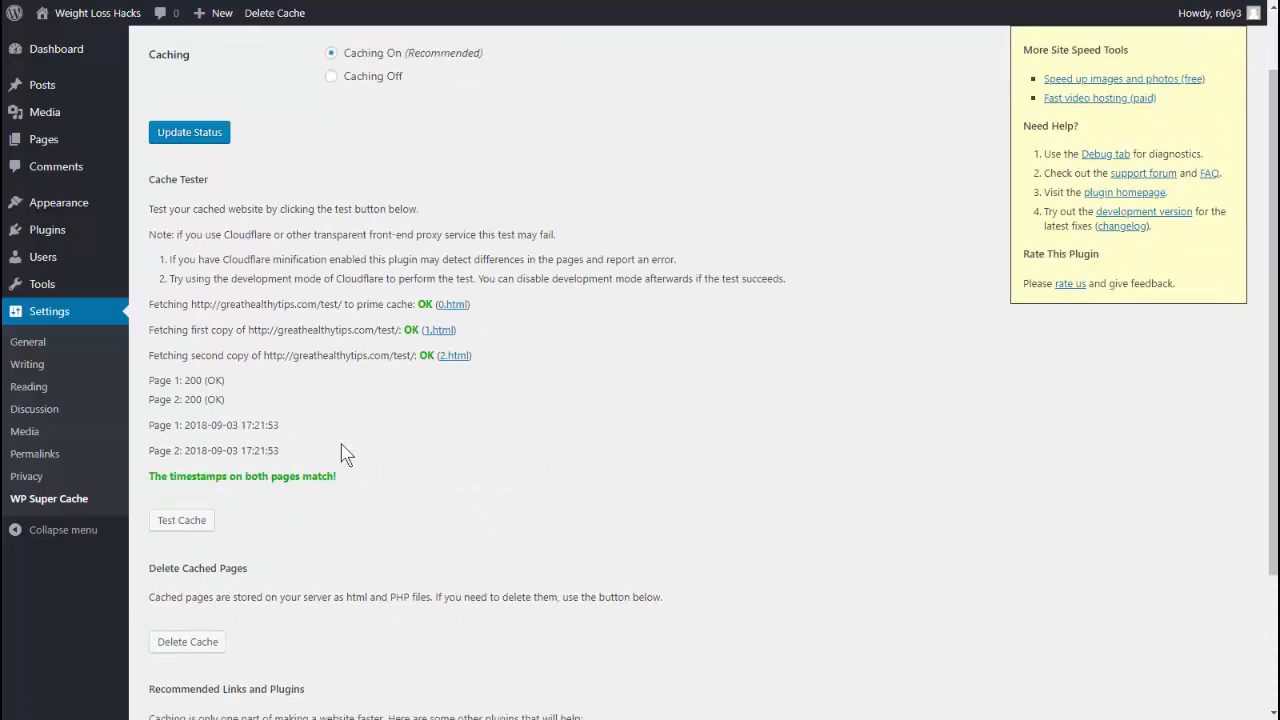
scroll(308, 443, up, 1)
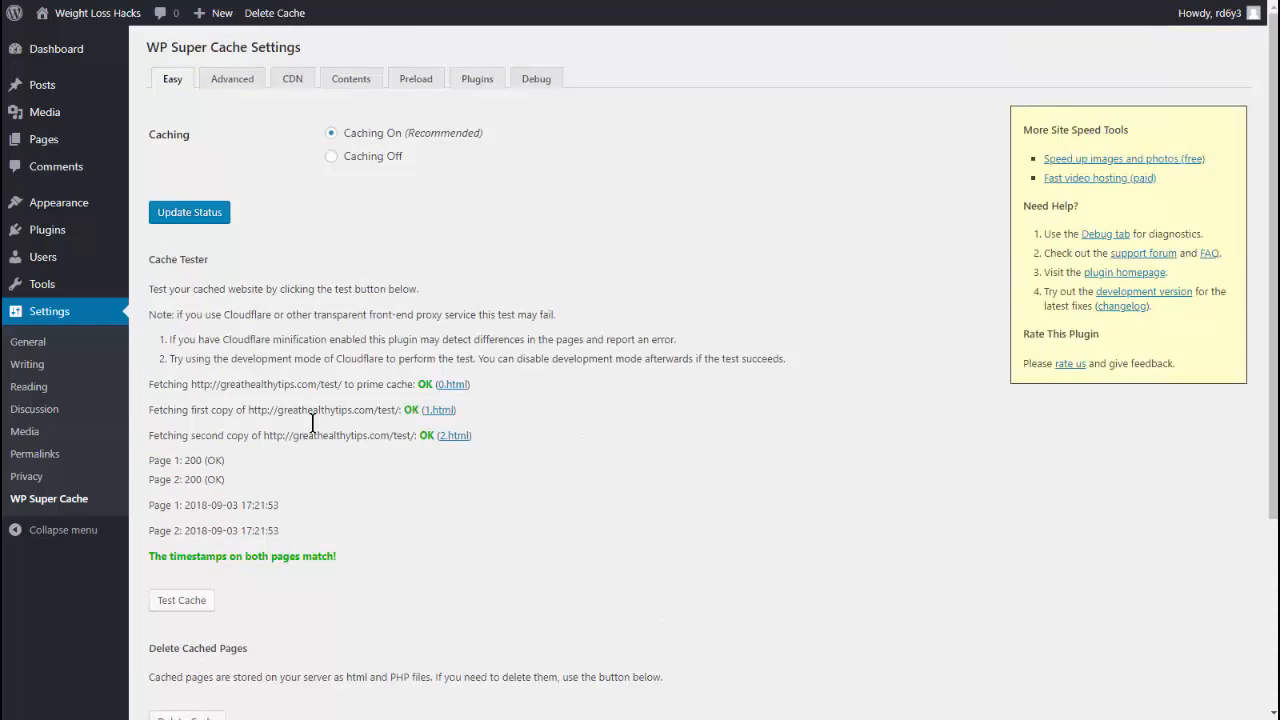